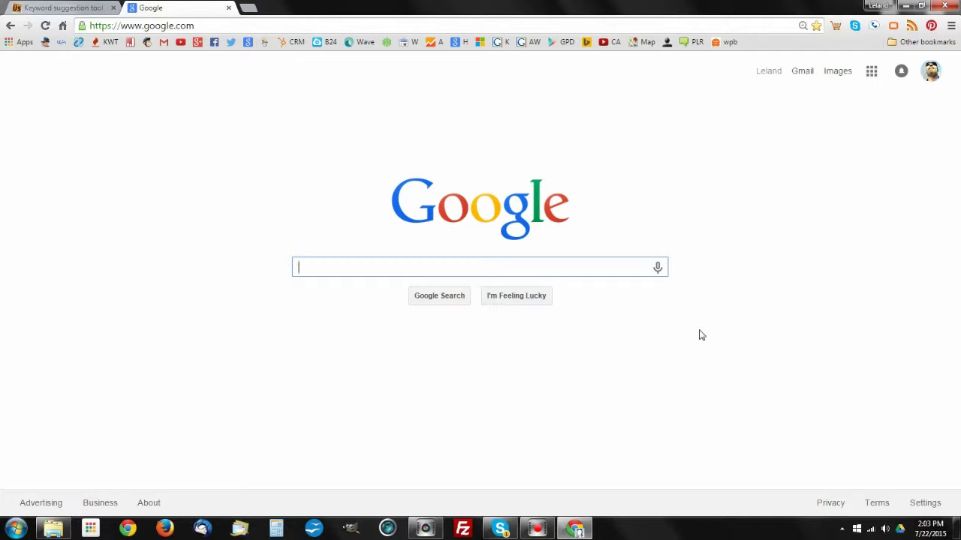
Enter the phrase "how to make money" in the Google search.
{"action": "left_click", "coordinate": [541, 267]}
{"action": "type", "text": "ho"}
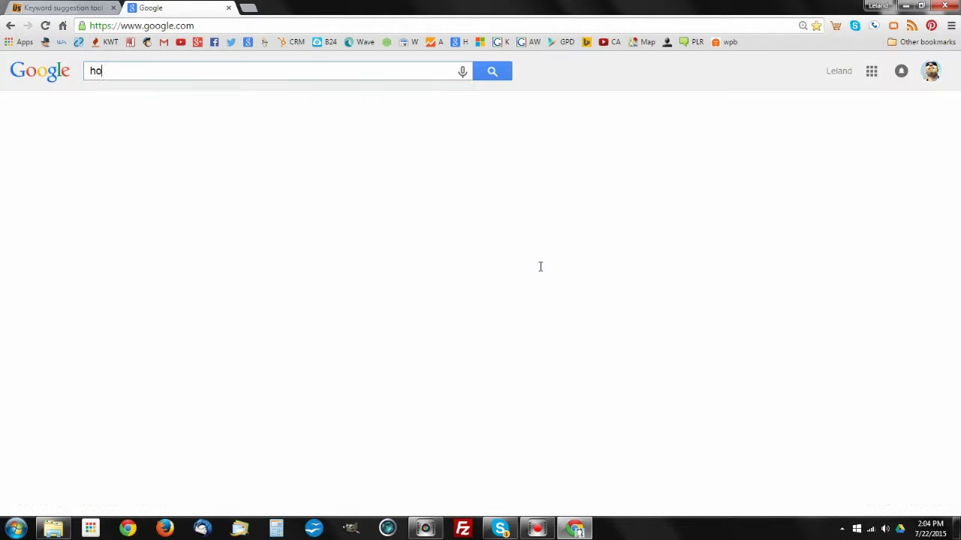
{"action": "type", "text": "w to make money"}
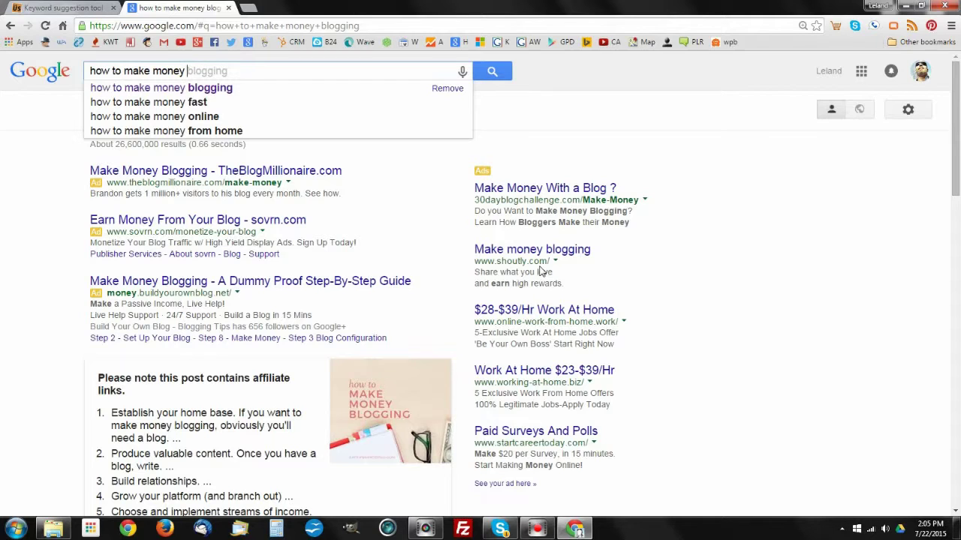
Try the letters a, b, c, d and e in turn after "how to make money" to examine the autocomplete suggestions.
{"action": "type", "text": "a"}
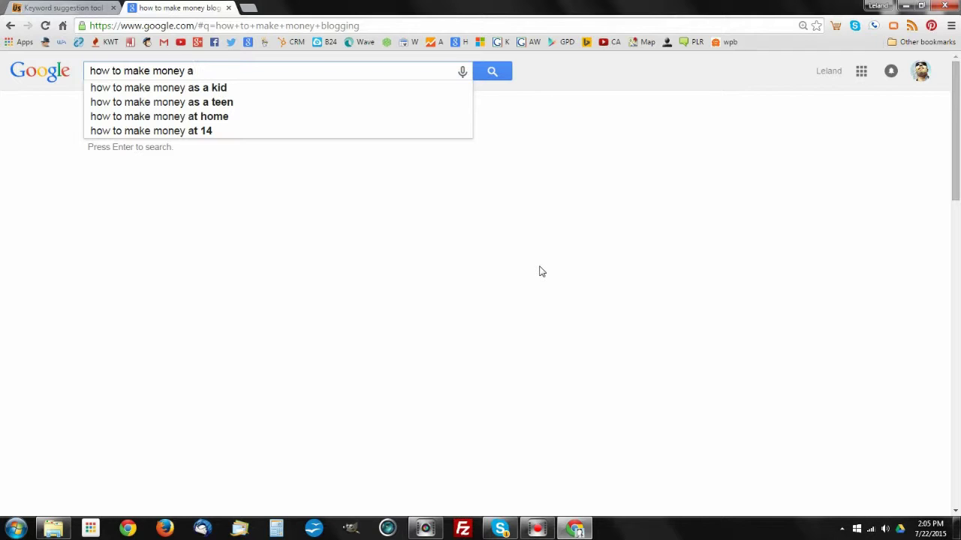
{"action": "key", "text": "BackSpace"}
{"action": "type", "text": "b"}
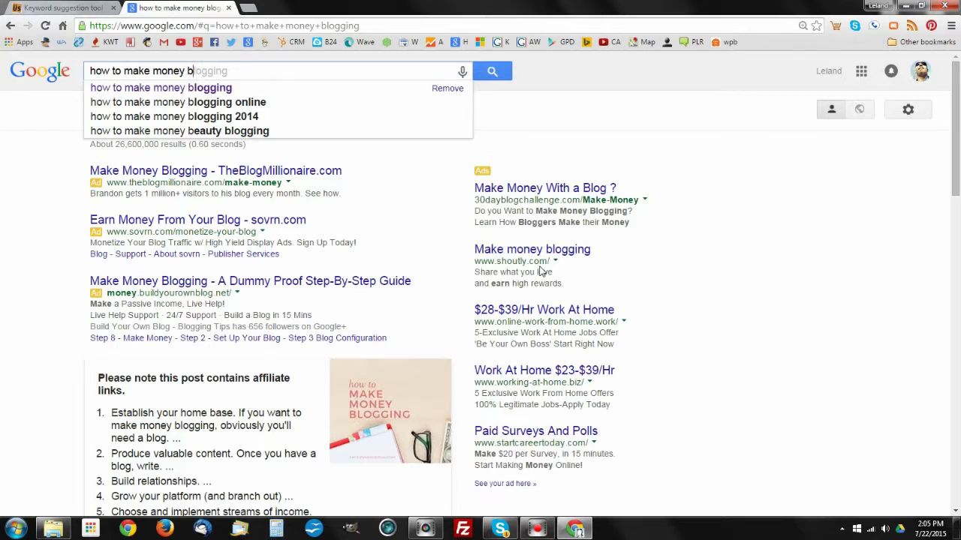
{"action": "key", "text": "BackSpace"}
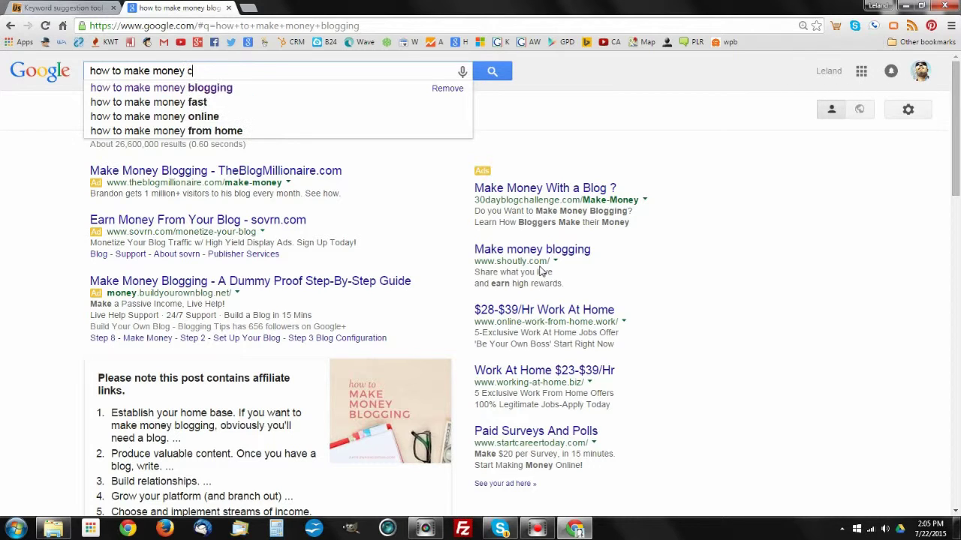
{"action": "type", "text": "c"}
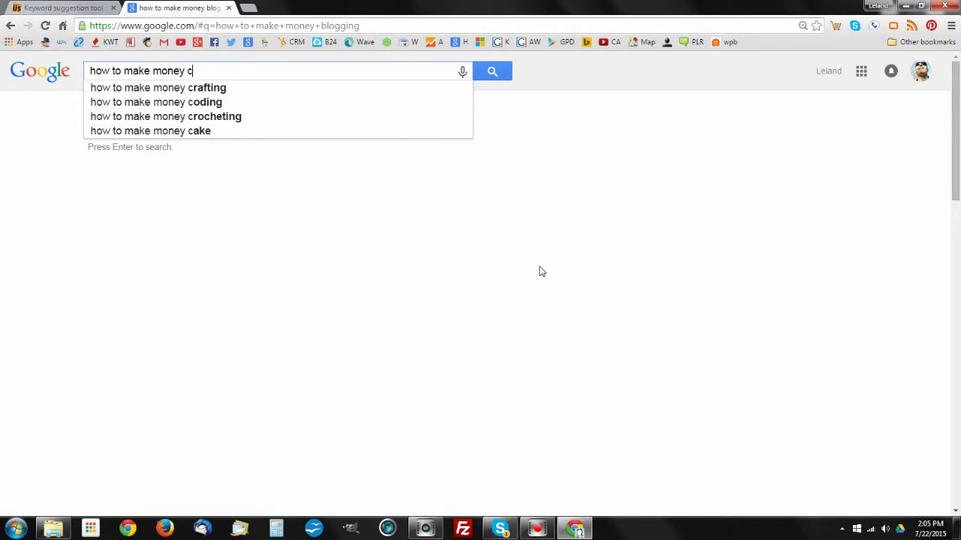
{"action": "key", "text": "BackSpace"}
{"action": "type", "text": "d"}
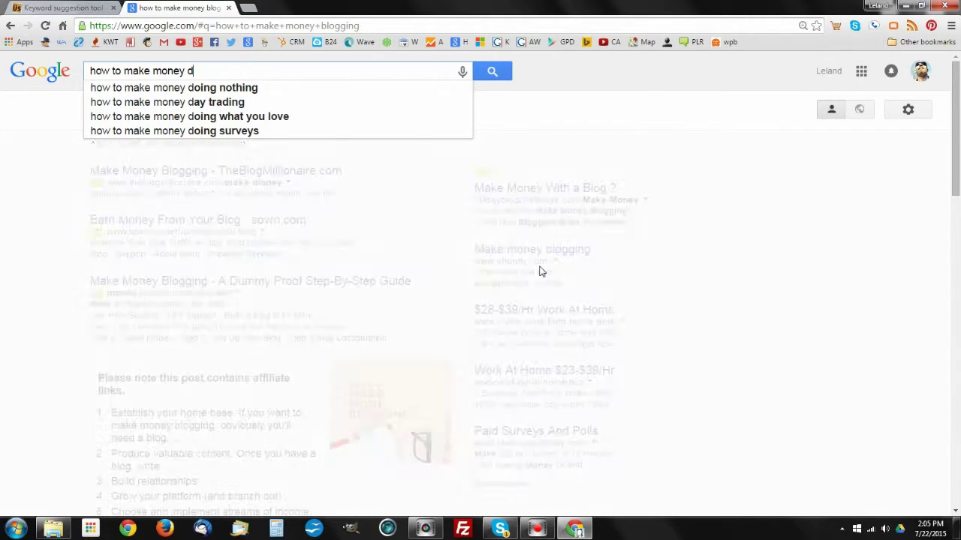
{"action": "key", "text": "BackSpace"}
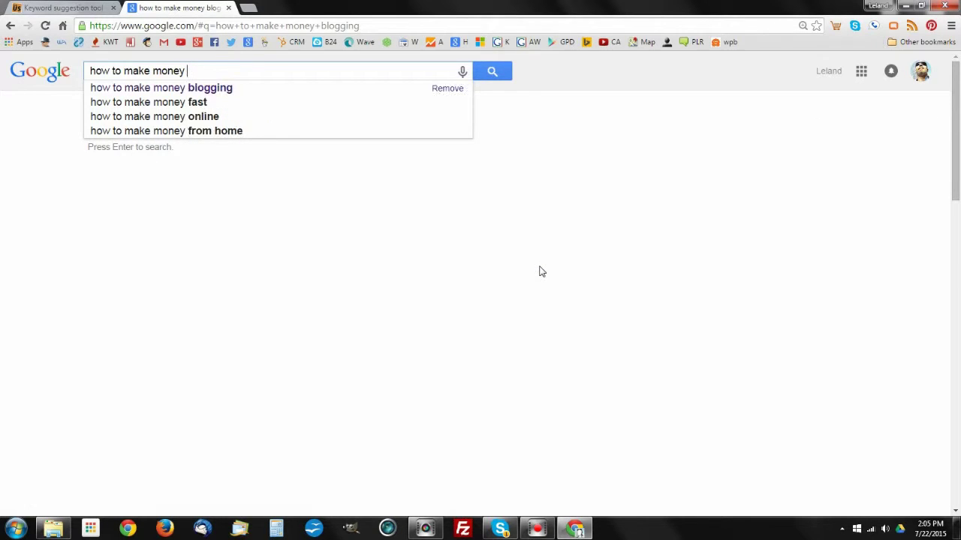
{"action": "type", "text": "e"}
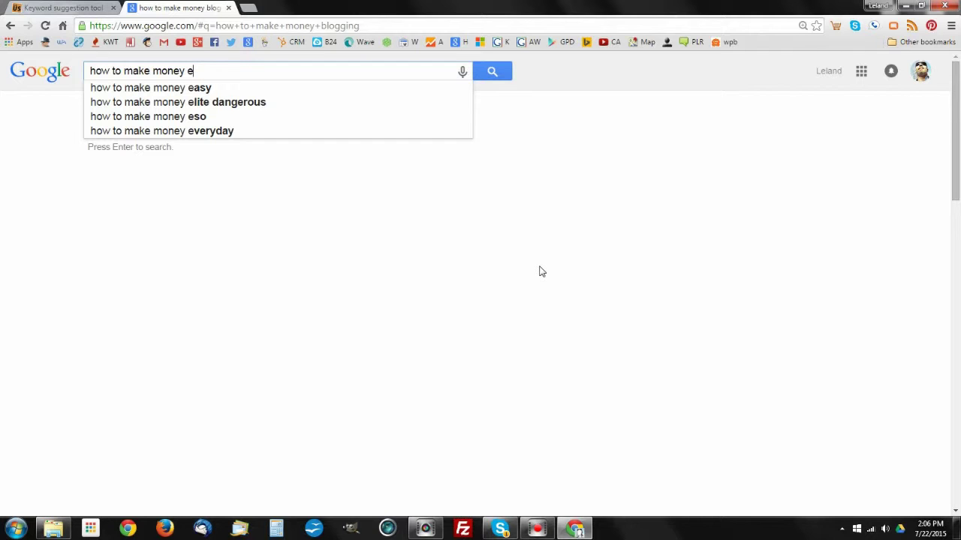
{"action": "key", "text": "BackSpace"}
Complete the query as "how to make money blogging" and show its search results.
{"action": "type", "text": "b"}
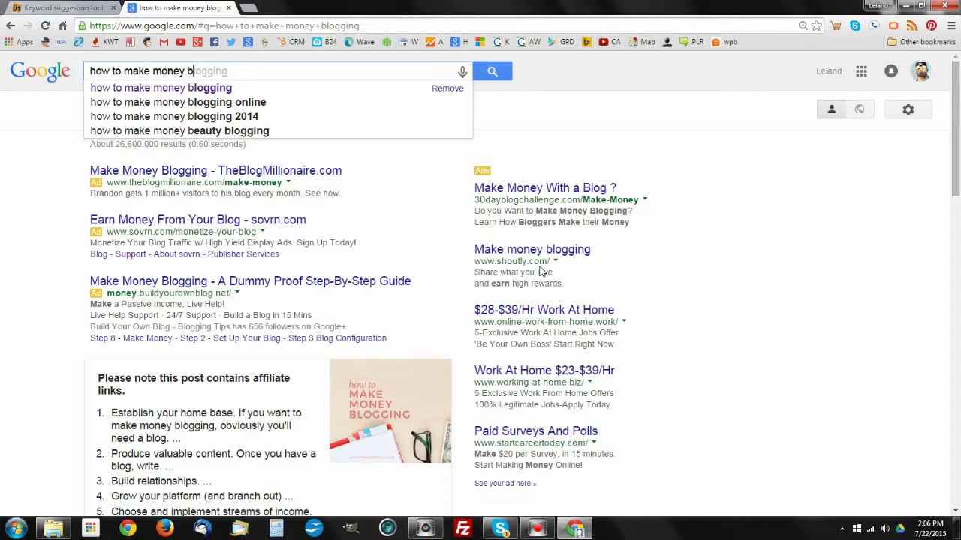
{"action": "type", "text": "logging"}
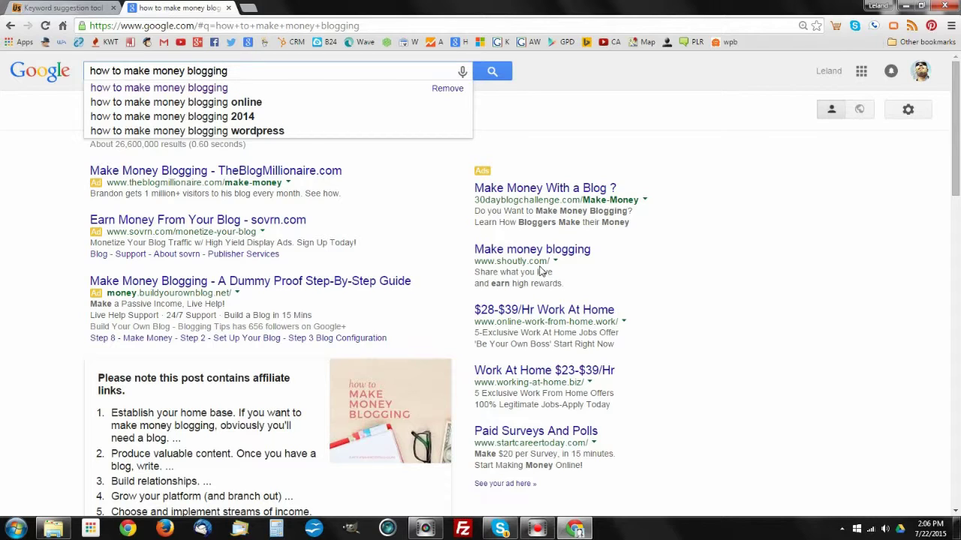
{"action": "left_click", "coordinate": [542, 272]}
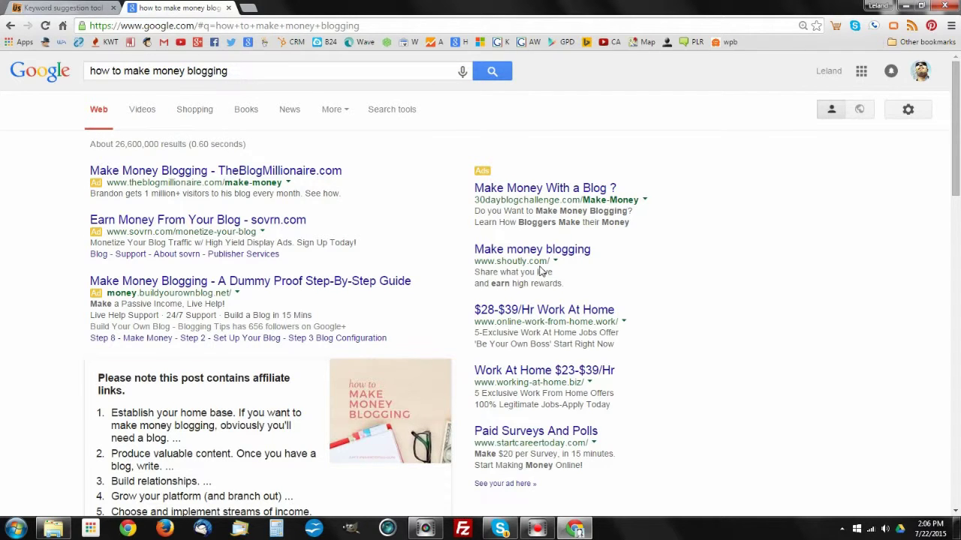
Examine the results for "how to make money blogging" down to the related searches at the end of the page.
{"action": "scroll", "coordinate": [693, 214], "scroll_direction": "down", "scroll_amount": 4}
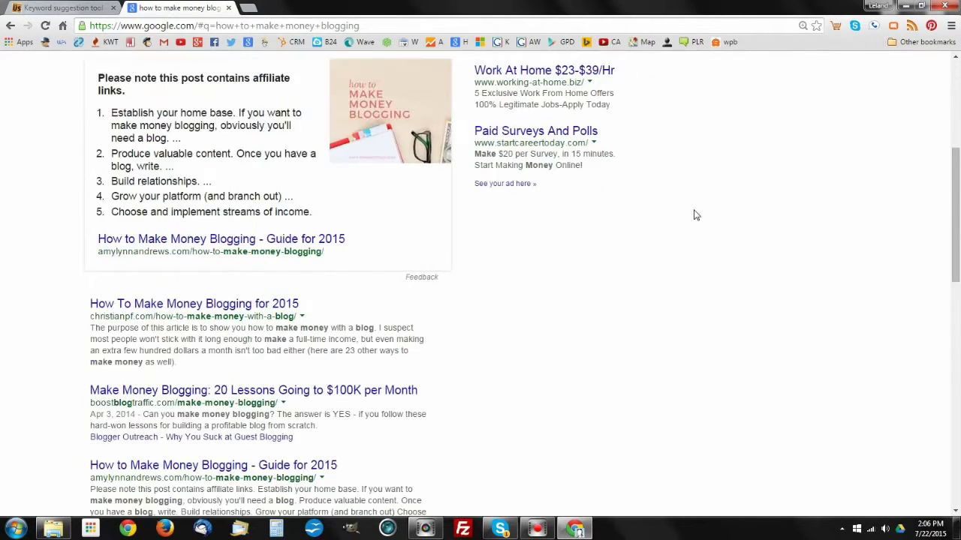
{"action": "scroll", "coordinate": [694, 216], "scroll_direction": "down", "scroll_amount": 7}
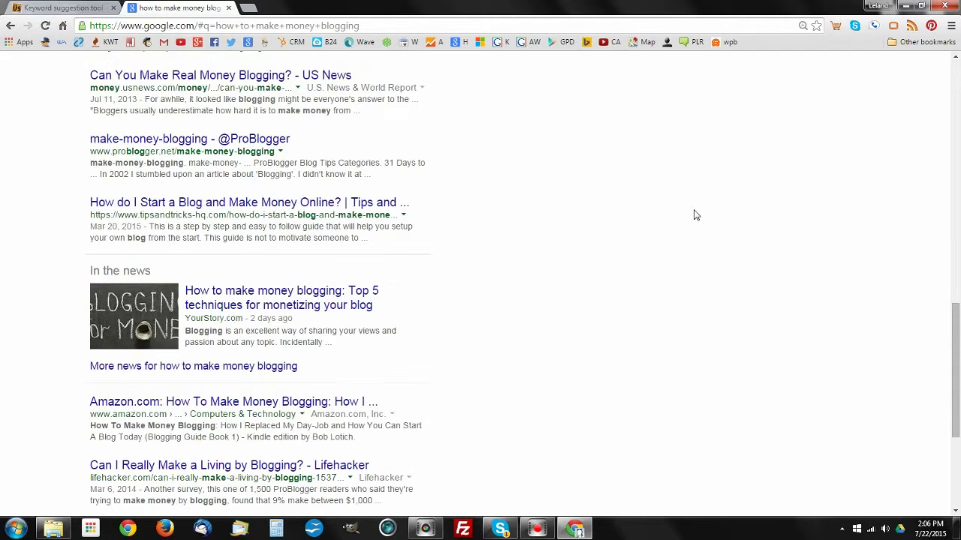
{"action": "scroll", "coordinate": [694, 216], "scroll_direction": "down", "scroll_amount": 3}
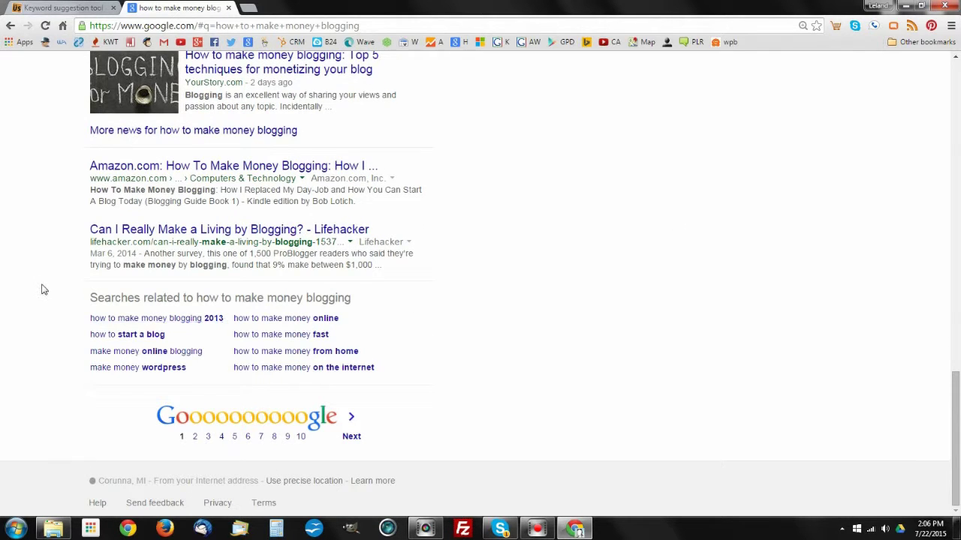
{"action": "left_click", "coordinate": [99, 298]}
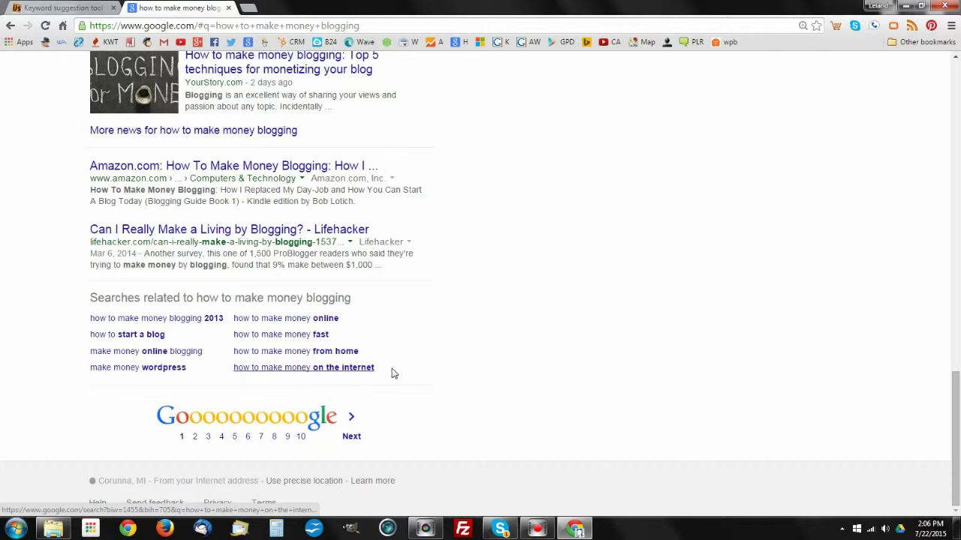
{"action": "scroll", "coordinate": [401, 364], "scroll_direction": "up", "scroll_amount": 20}
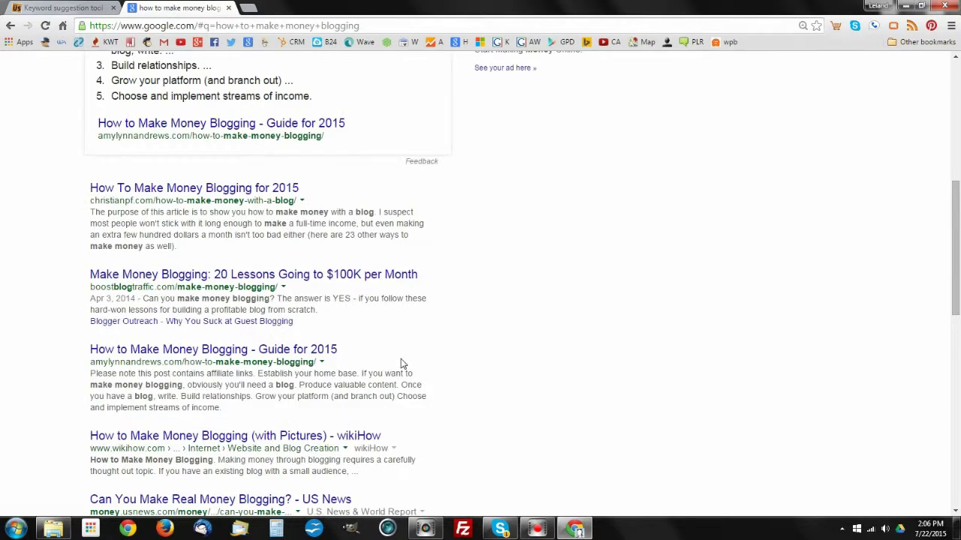
{"action": "scroll", "coordinate": [402, 364], "scroll_direction": "up", "scroll_amount": 1}
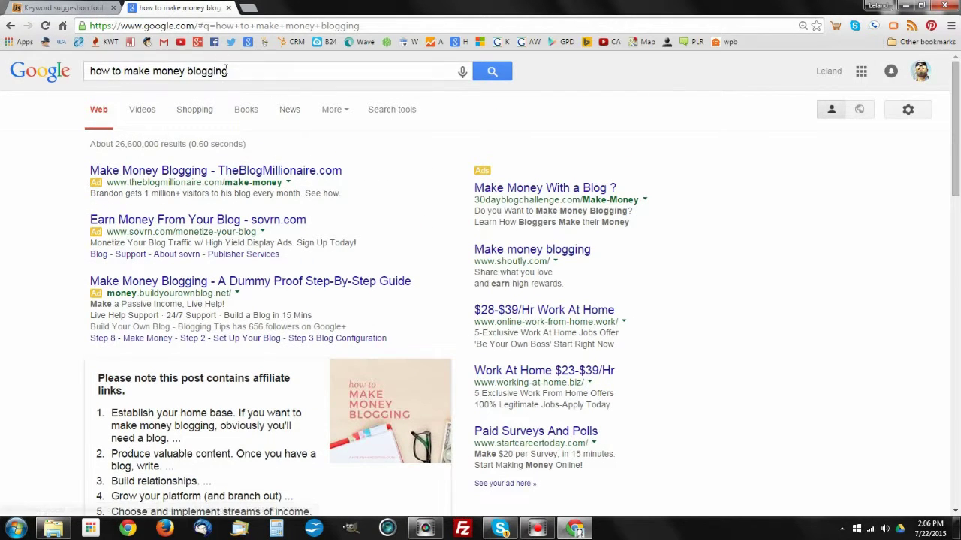
Append the letter a to "how to make money blogging" to examine the longer autocomplete suggestions.
{"action": "left_click", "coordinate": [236, 71]}
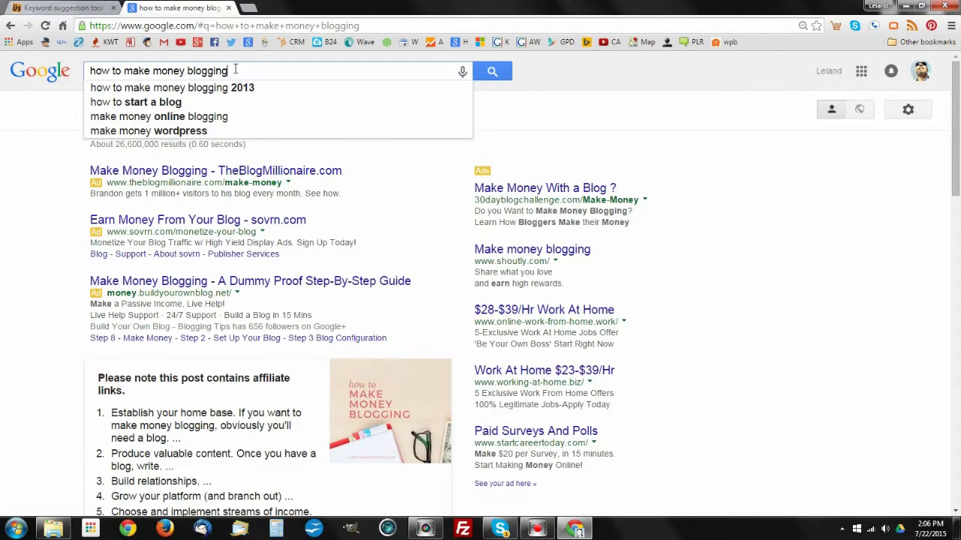
{"action": "type", "text": "a"}
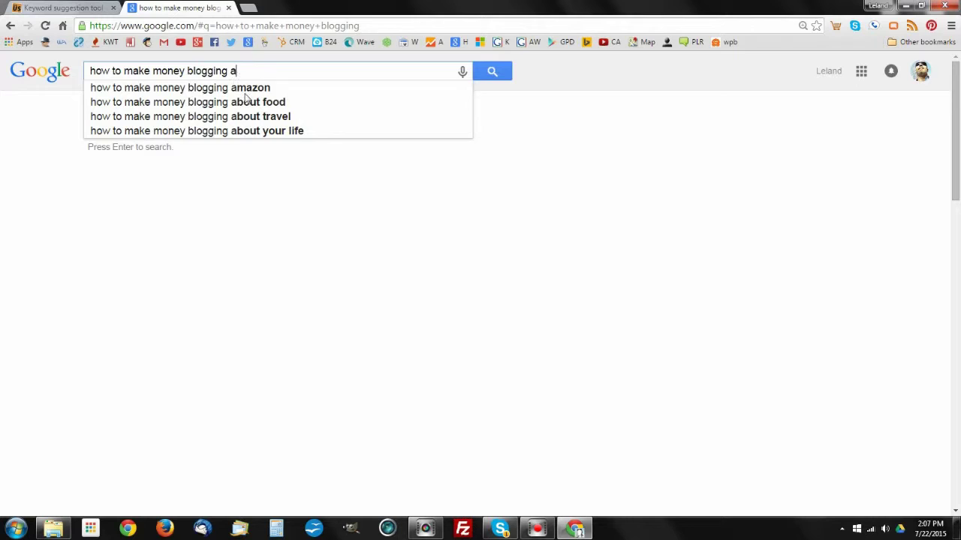
{"action": "left_click", "coordinate": [261, 71]}
Switch to Ubersuggest and get keyword suggestions for "How to make money" in place of the previous term.
{"action": "left_click", "coordinate": [68, 7]}
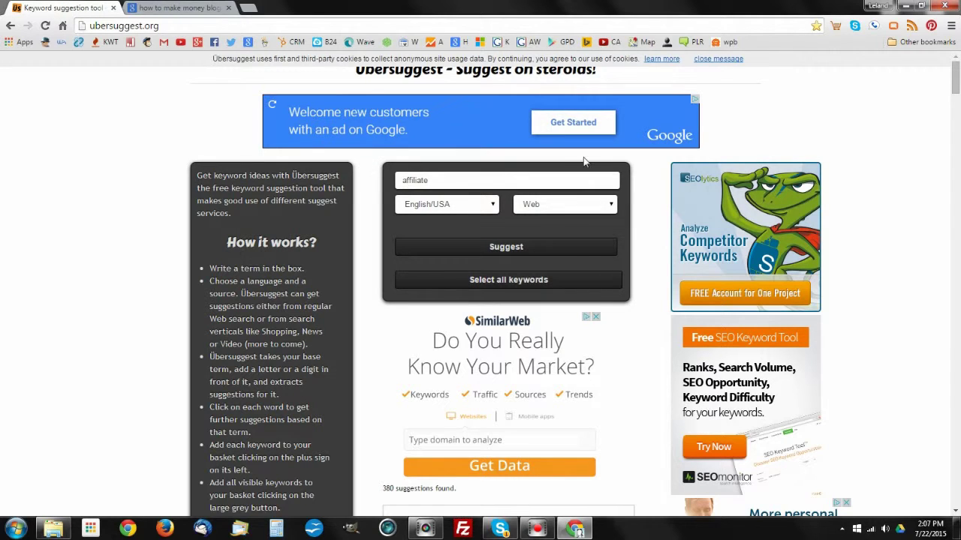
{"action": "double_click", "coordinate": [449, 183]}
{"action": "type", "text": "how to make money"}
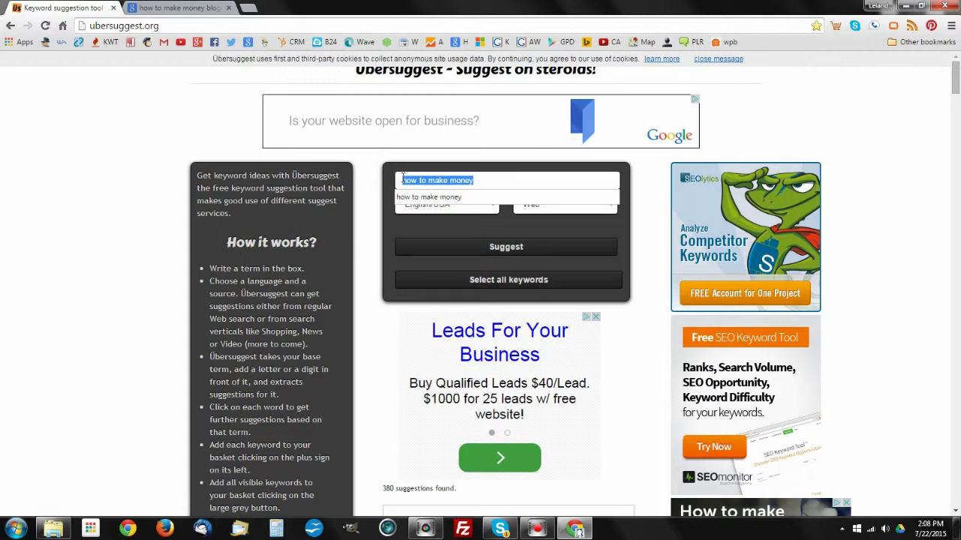
{"action": "key", "text": "BackSpace"}
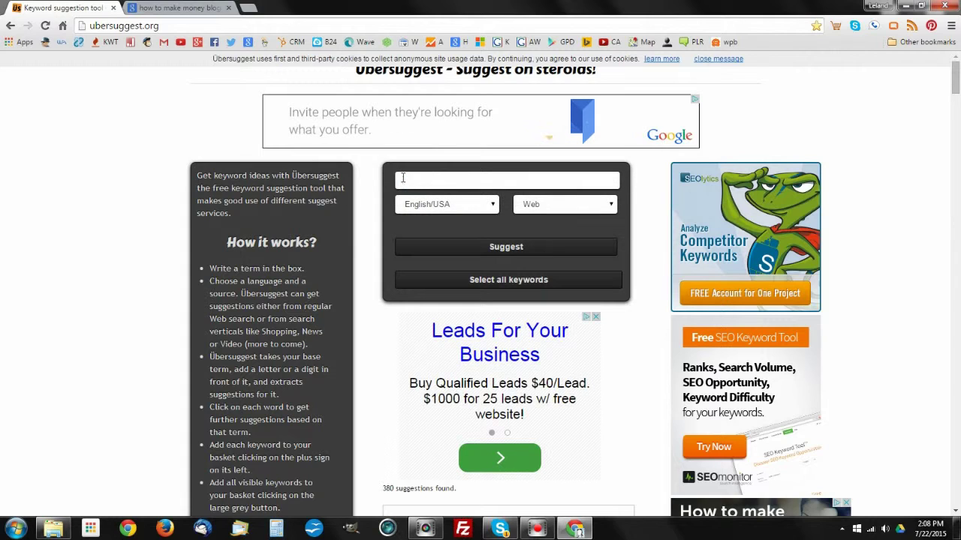
{"action": "type", "text": "How to mak"}
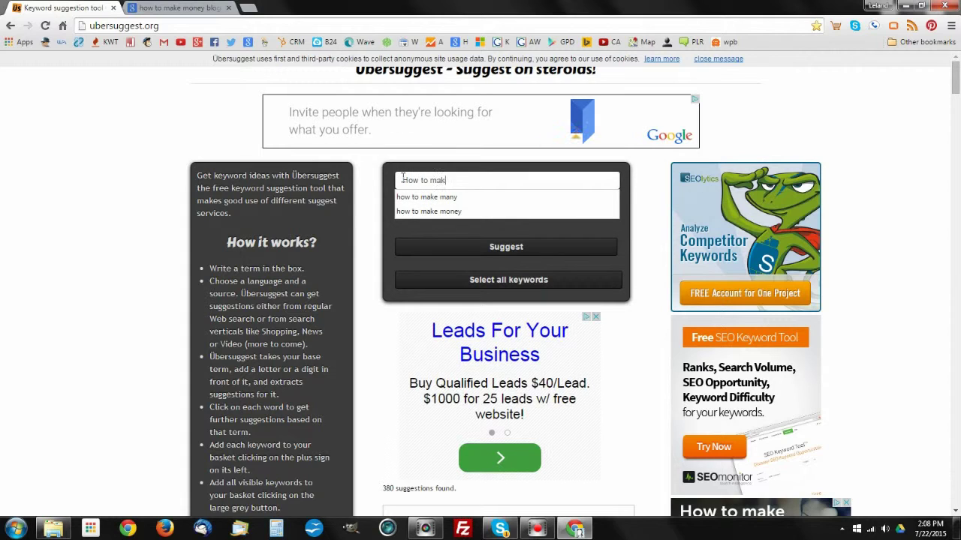
{"action": "type", "text": "e money"}
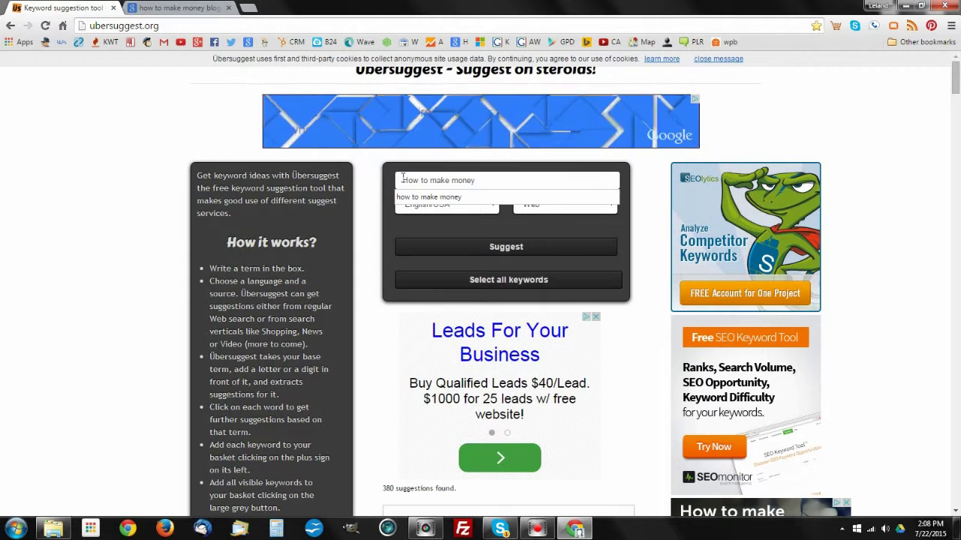
{"action": "key", "text": "Return"}
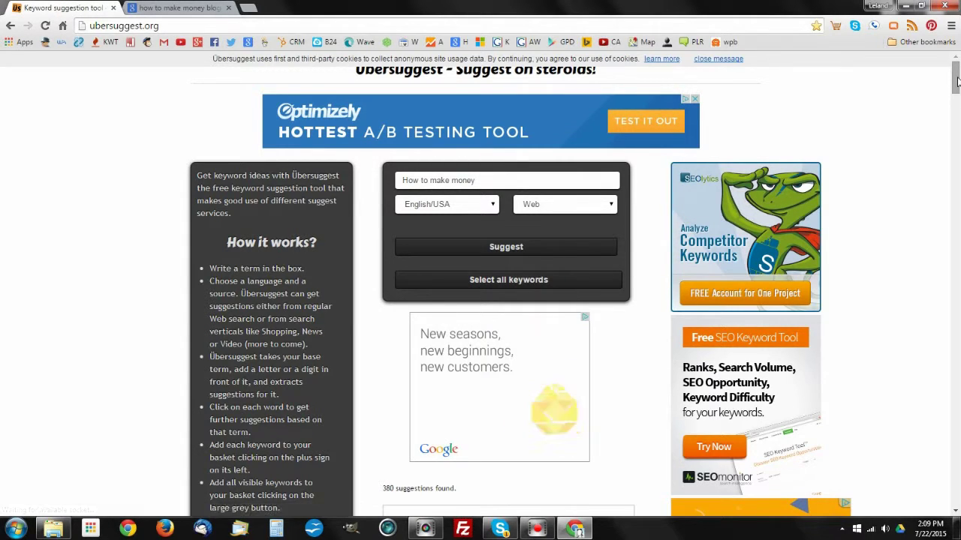
Look through Ubersuggest's alphabetical keyword groups for "How to make money" and return to the search form.
{"action": "left_click_drag", "start_coordinate": [957, 81], "coordinate": [953, 111]}
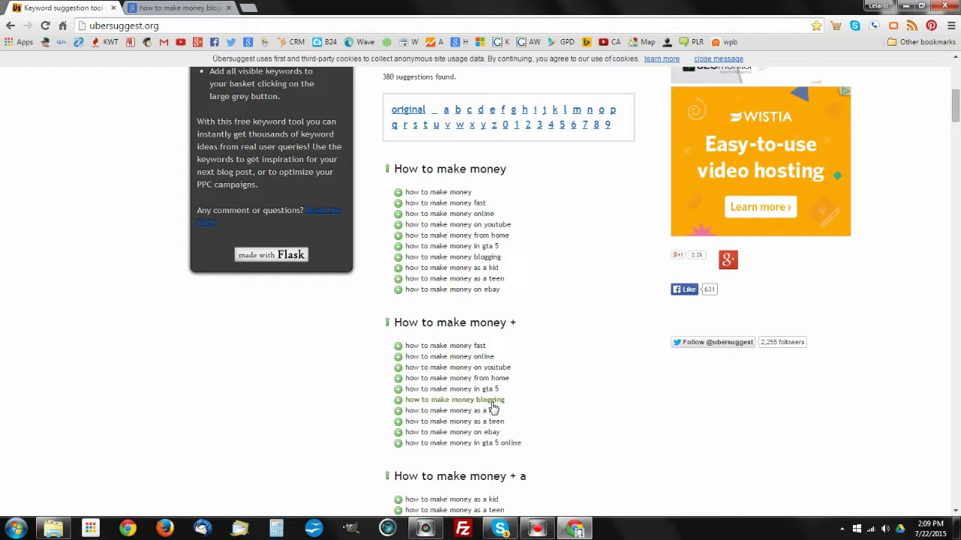
{"action": "scroll", "coordinate": [551, 334], "scroll_direction": "down", "scroll_amount": 4}
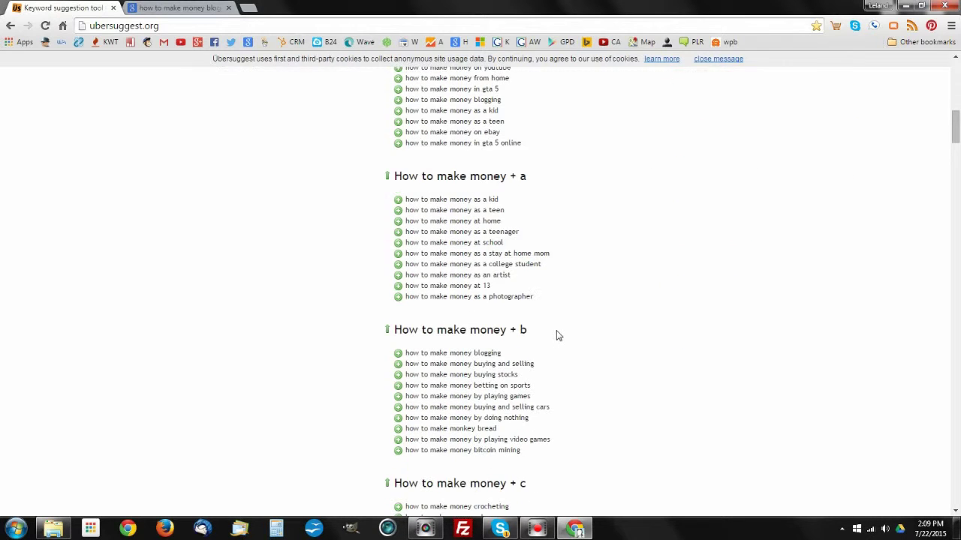
{"action": "scroll", "coordinate": [529, 326], "scroll_direction": "down", "scroll_amount": 8}
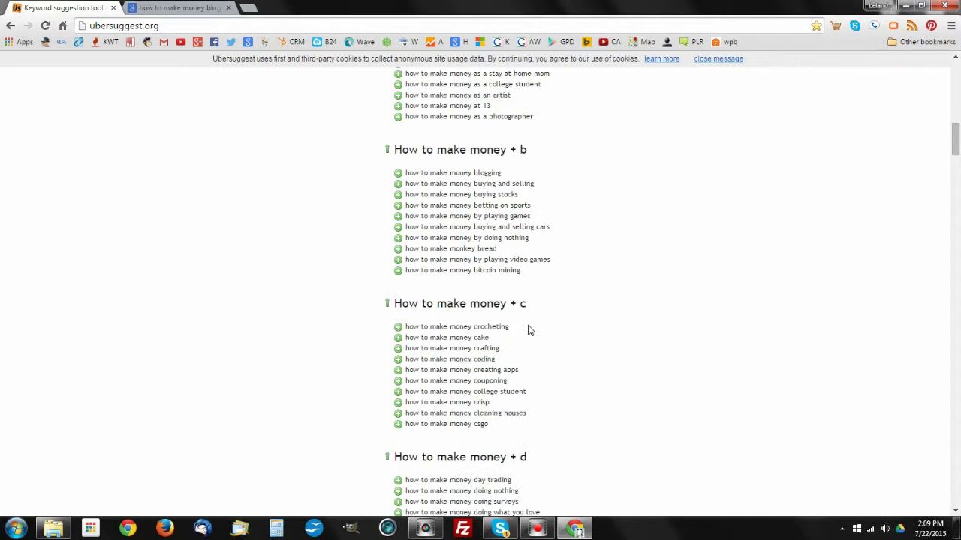
{"action": "scroll", "coordinate": [527, 331], "scroll_direction": "down", "scroll_amount": 10}
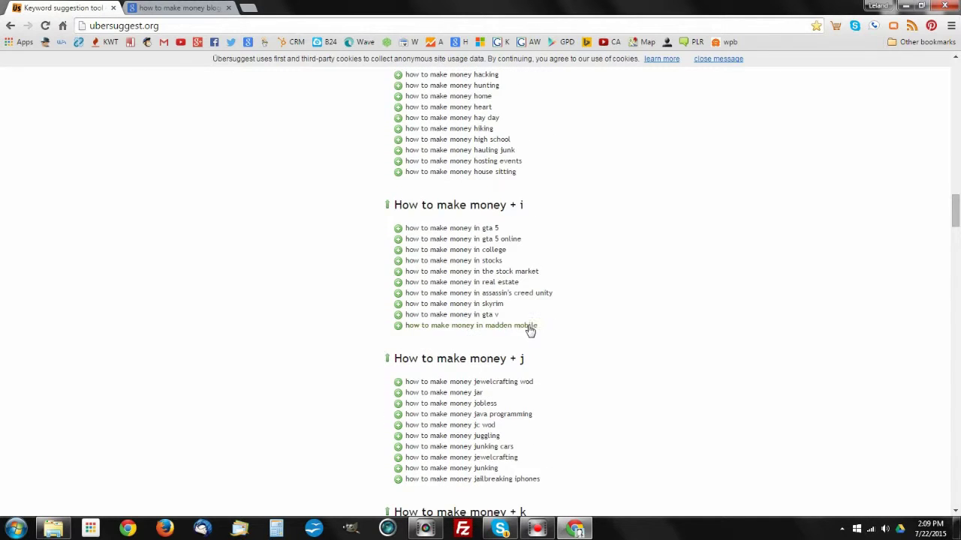
{"action": "scroll", "coordinate": [528, 331], "scroll_direction": "down", "scroll_amount": 1}
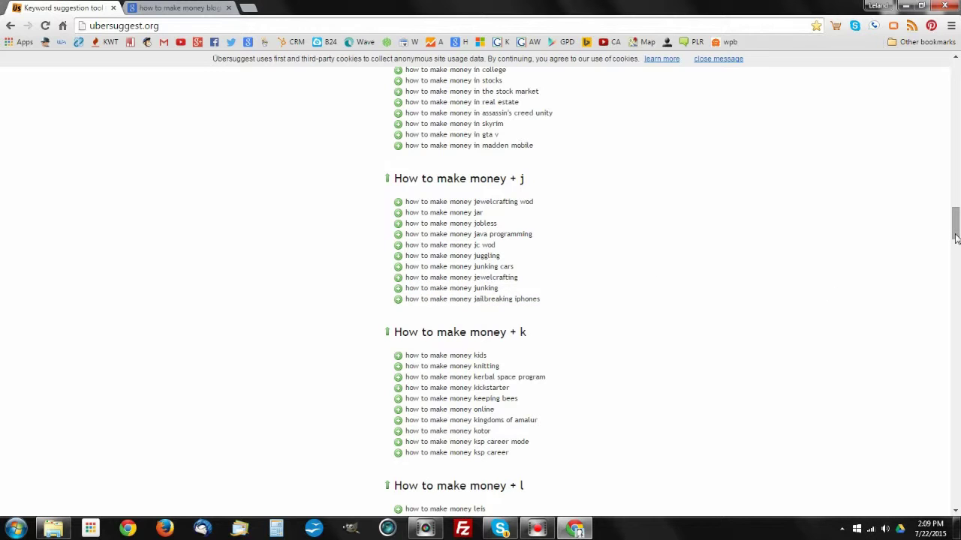
{"action": "left_click_drag", "start_coordinate": [956, 239], "coordinate": [955, 89]}
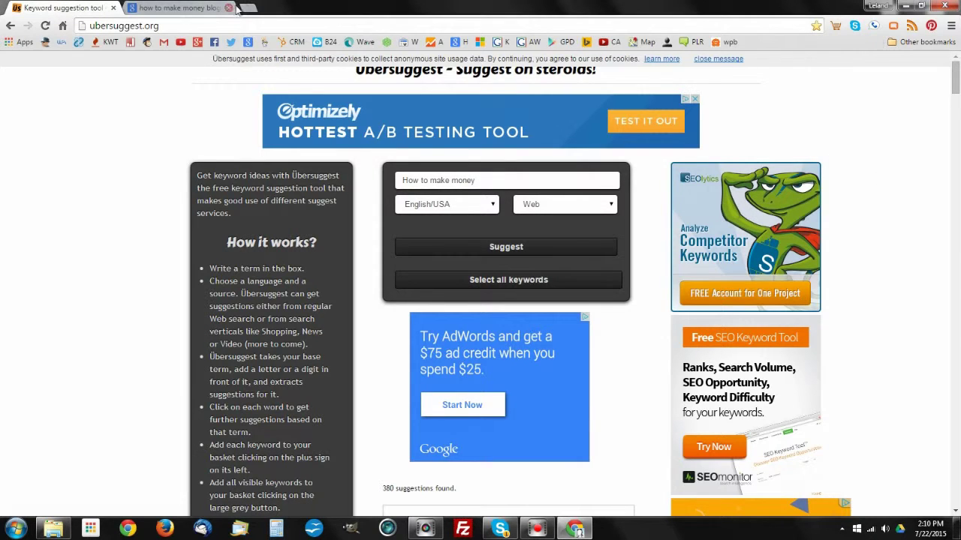
Switch to Jaaxy and find keywords for the copied phrase "how to make money gaming".
{"action": "left_click", "coordinate": [174, 9]}
{"action": "left_click", "coordinate": [130, 42]}
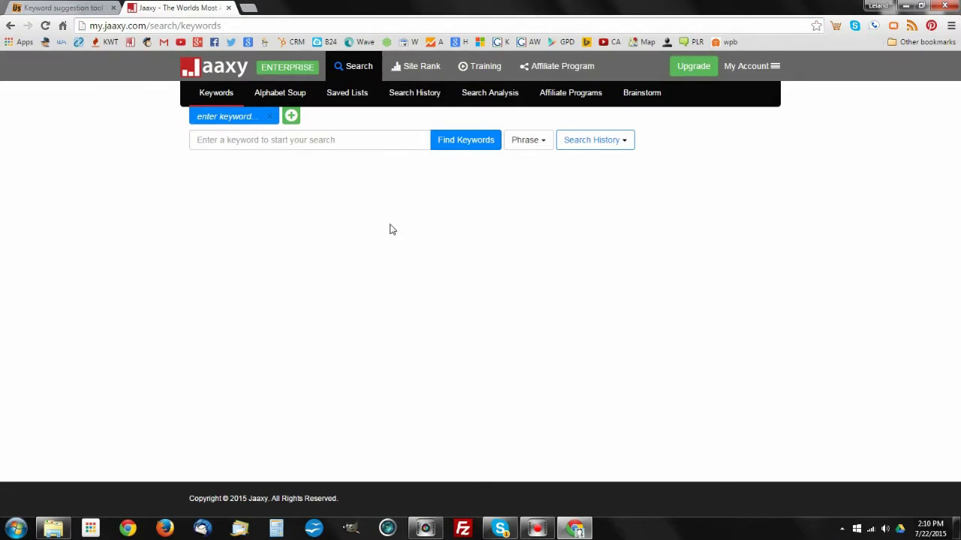
{"action": "right_click", "coordinate": [214, 140]}
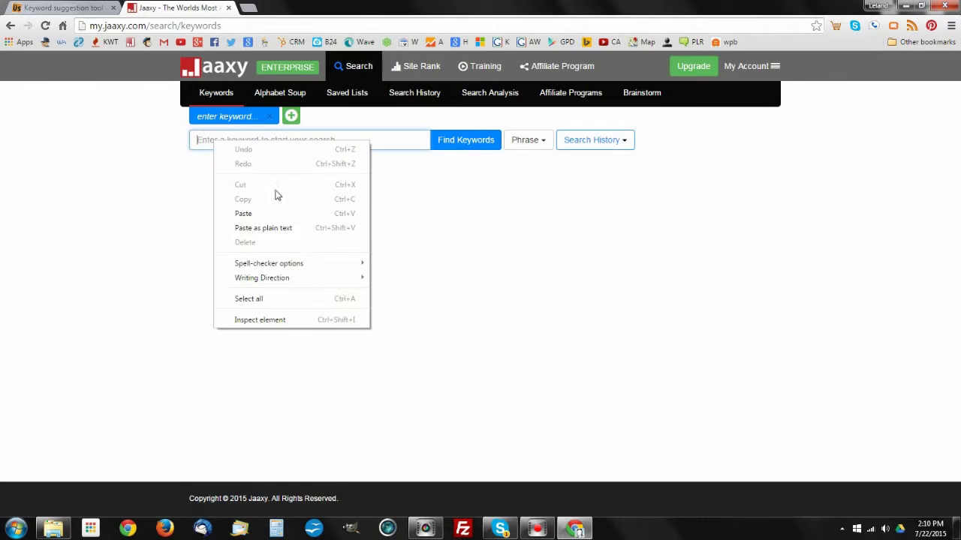
{"action": "left_click", "coordinate": [244, 214]}
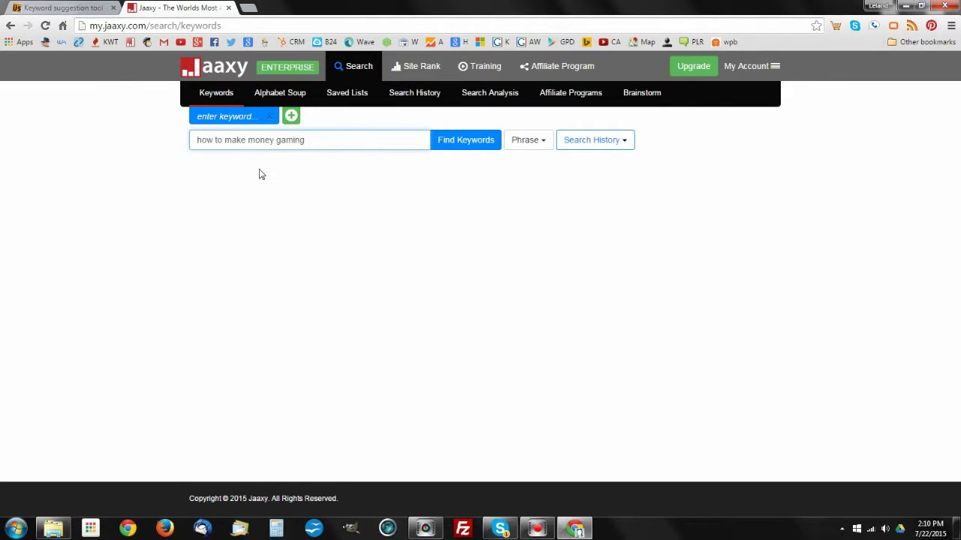
{"action": "left_click", "coordinate": [479, 142]}
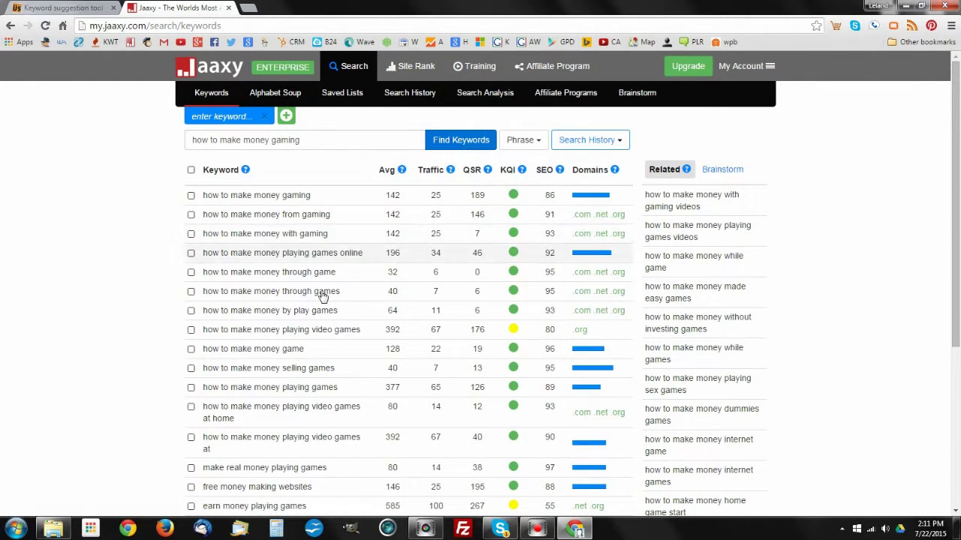
Sort the Jaaxy results by KQI with the best-rated keywords first and select all the listed keywords.
{"action": "left_click", "coordinate": [516, 171]}
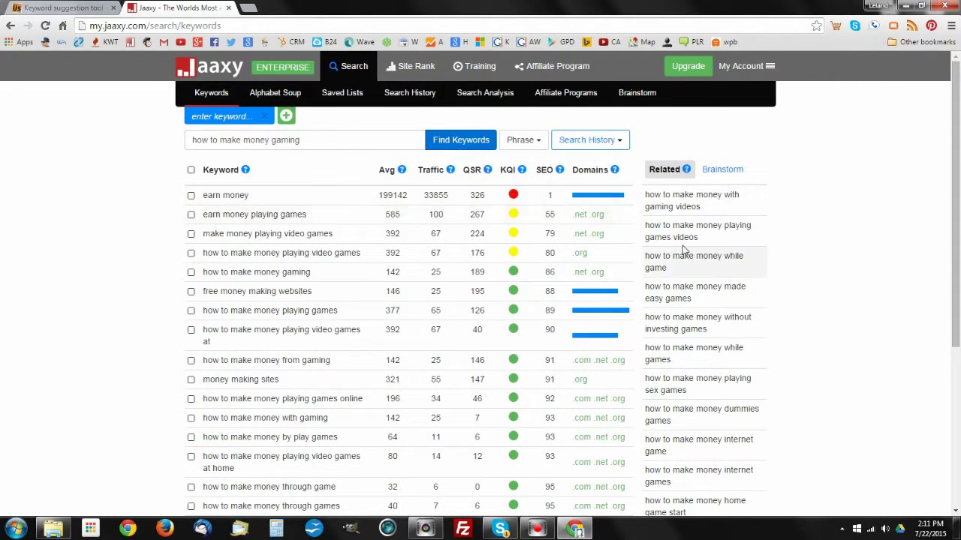
{"action": "left_click", "coordinate": [514, 171]}
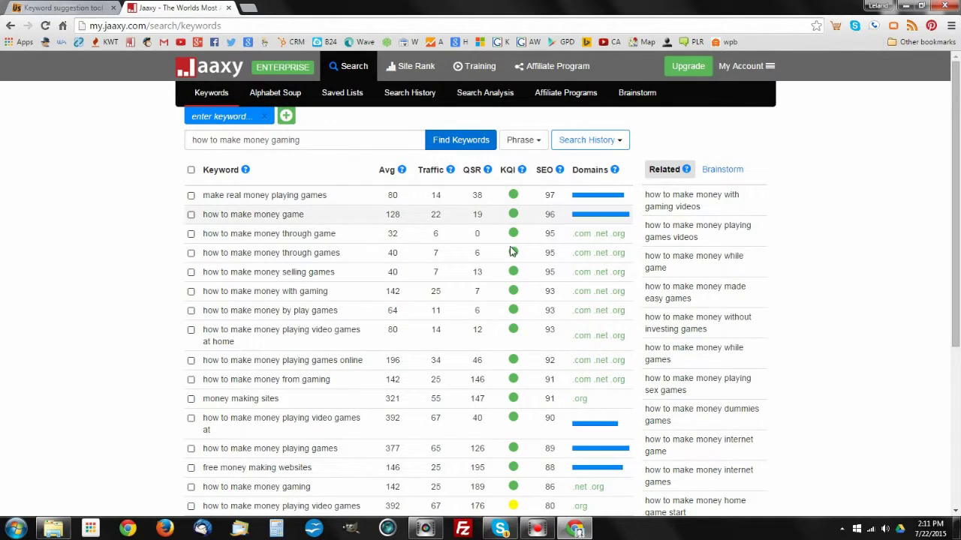
{"action": "mouse_move", "coordinate": [487, 173]}
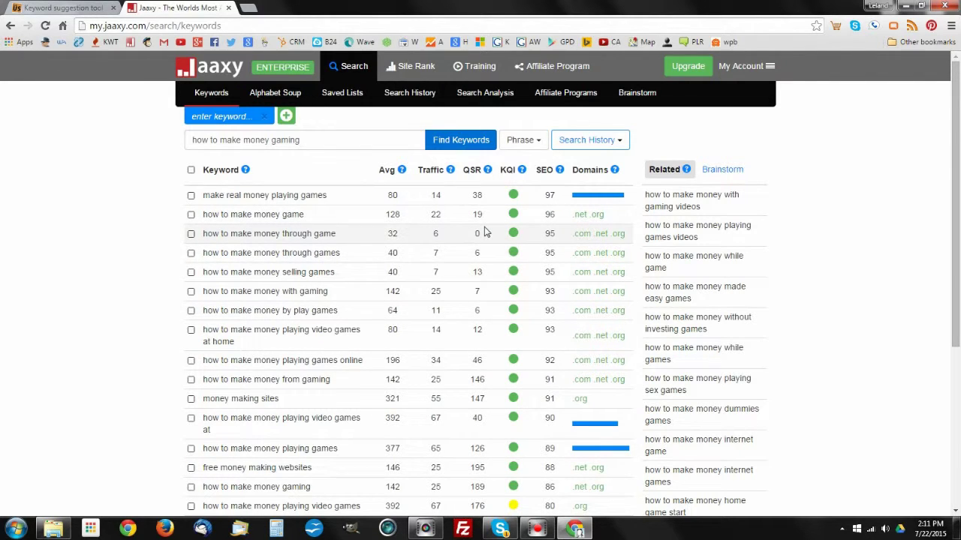
{"action": "left_click", "coordinate": [191, 171]}
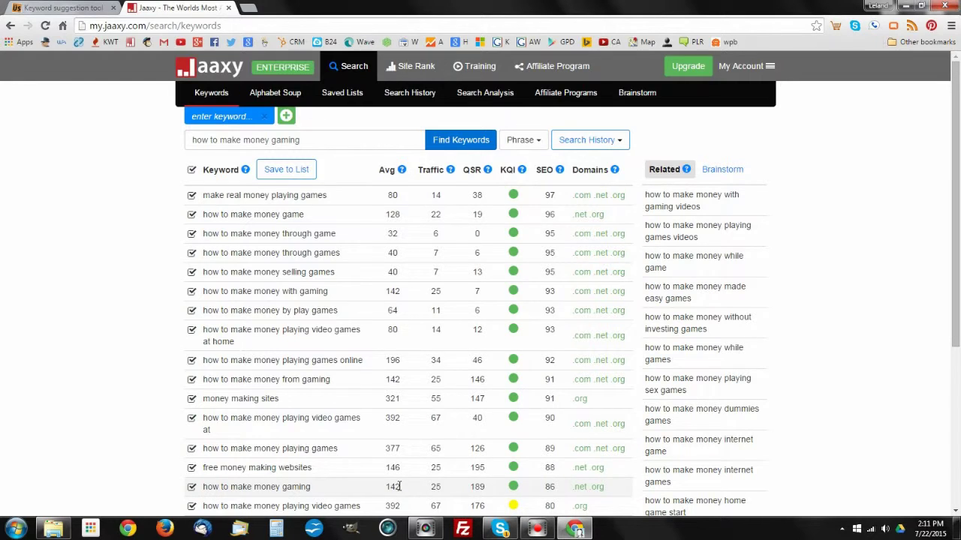
Close the Ubersuggest page and switch to Keyword Tool at keywordtool.io in place of Jaaxy.
{"action": "key", "text": "ctrl+Tab"}
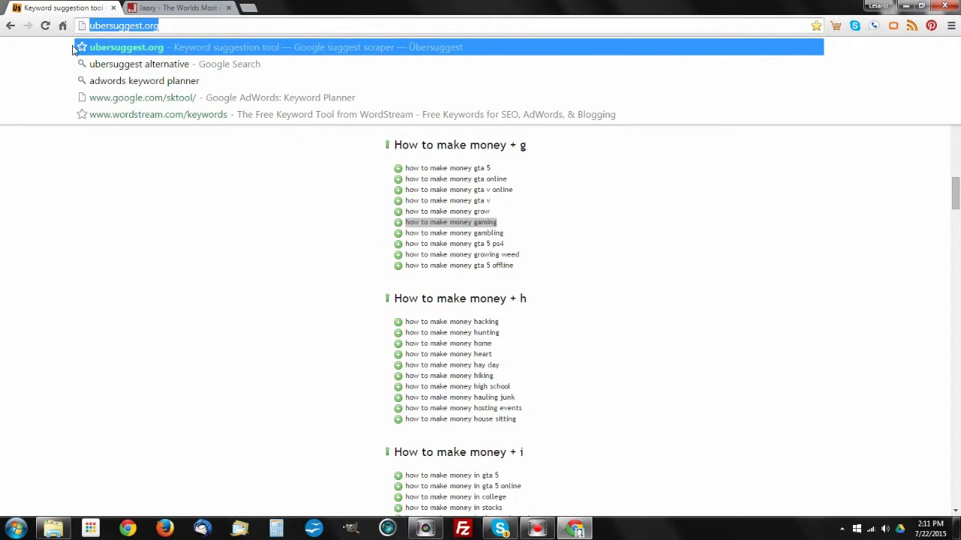
{"action": "left_click", "coordinate": [112, 7]}
{"action": "left_click", "coordinate": [107, 42]}
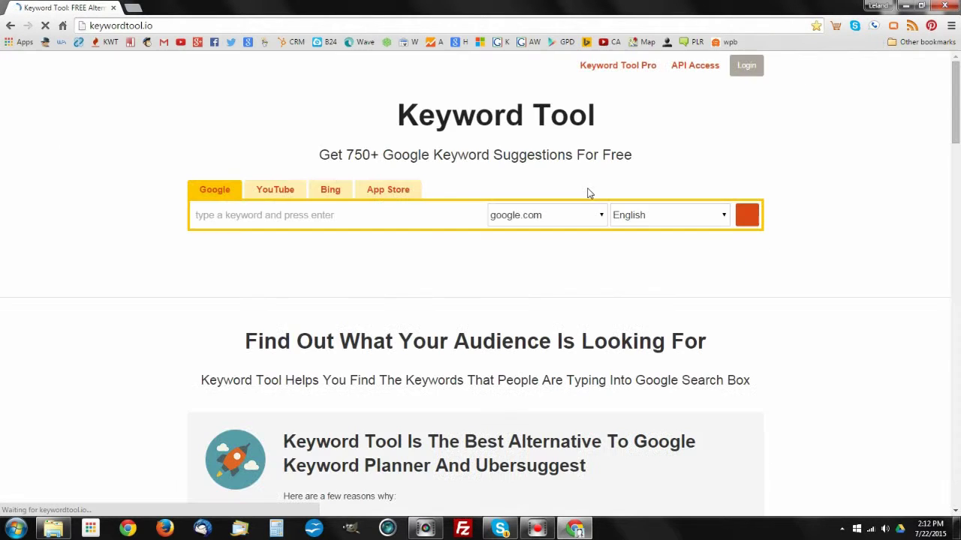
Get keyword suggestions for "how to make money" from google.com in English, shortening the pasted phrase by its last word.
{"action": "left_click", "coordinate": [298, 213]}
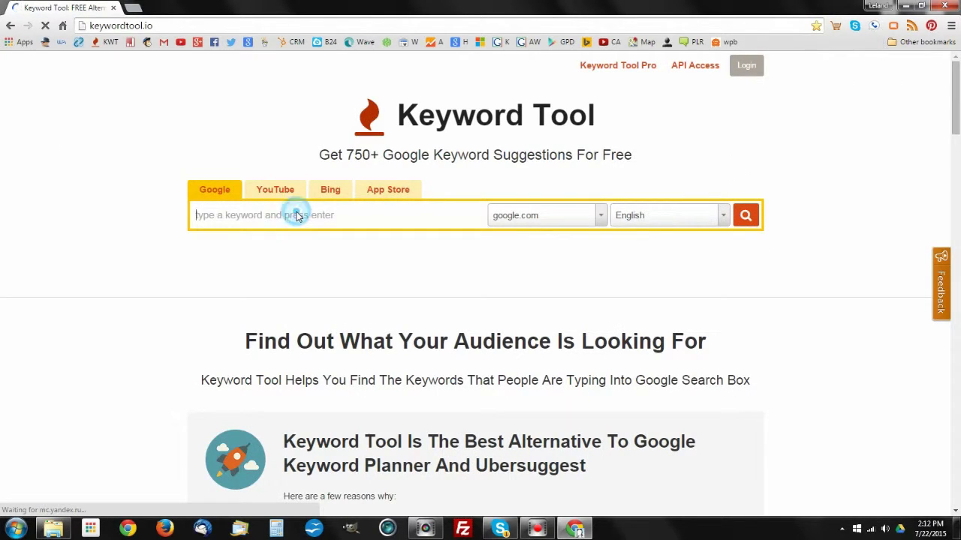
{"action": "right_click", "coordinate": [296, 212]}
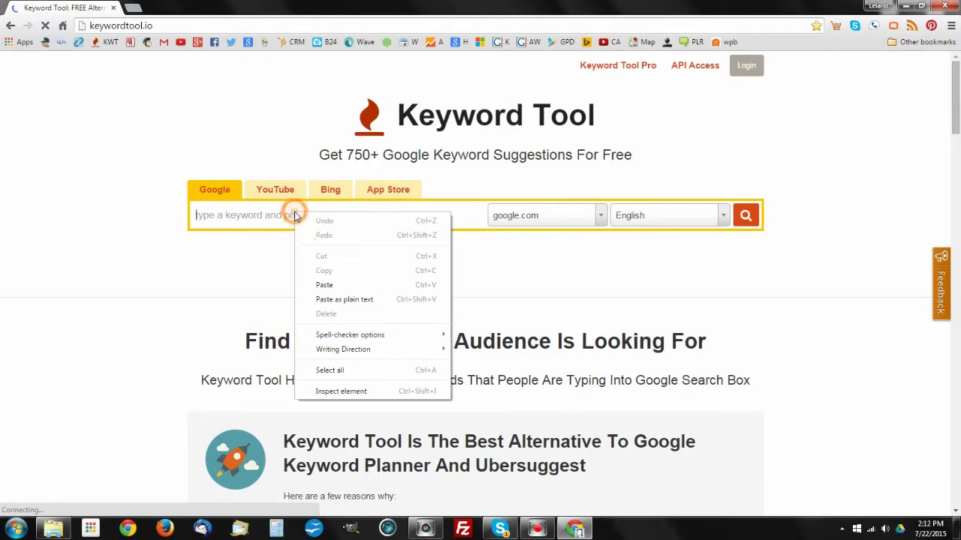
{"action": "left_click", "coordinate": [322, 285]}
{"action": "left_click_drag", "start_coordinate": [334, 216], "coordinate": [287, 214]}
{"action": "key", "text": "BackSpace"}
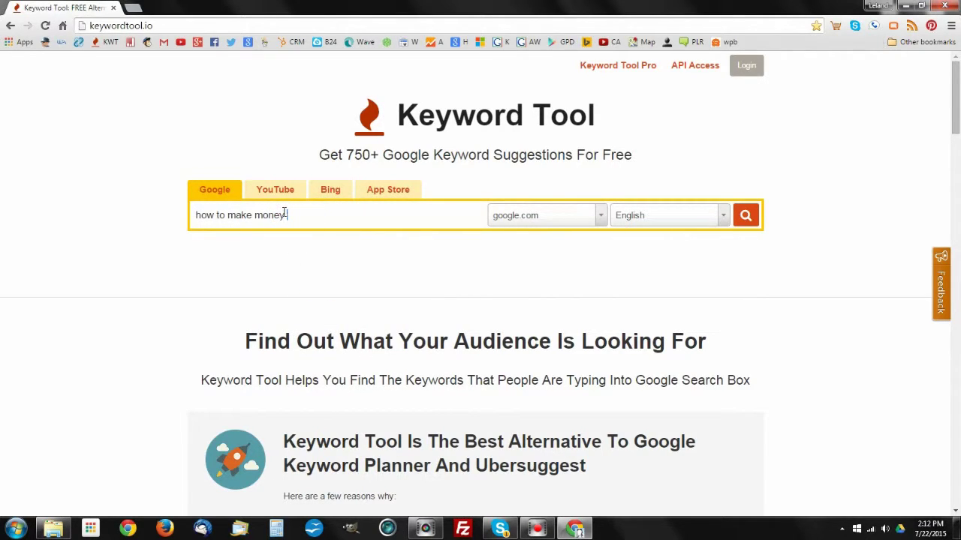
{"action": "left_click", "coordinate": [593, 218]}
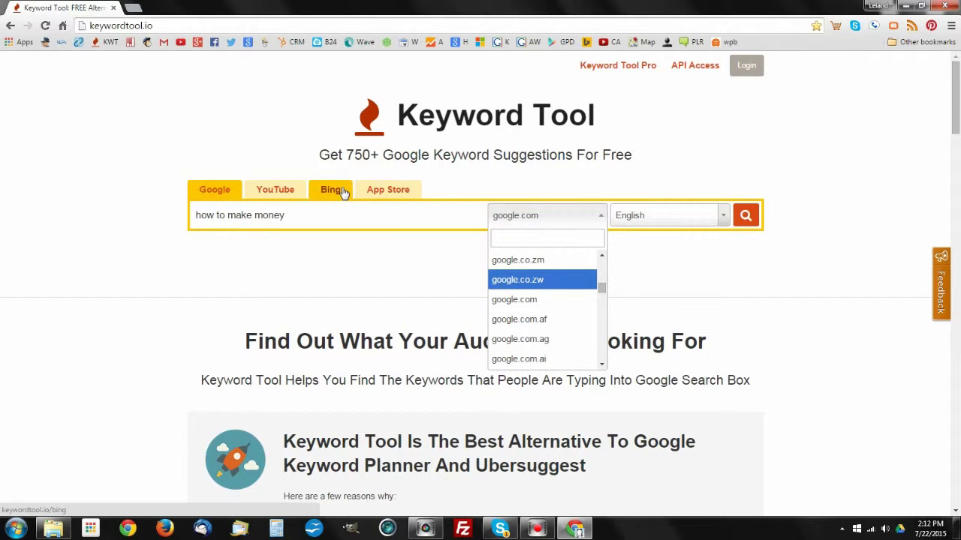
{"action": "left_click", "coordinate": [658, 187]}
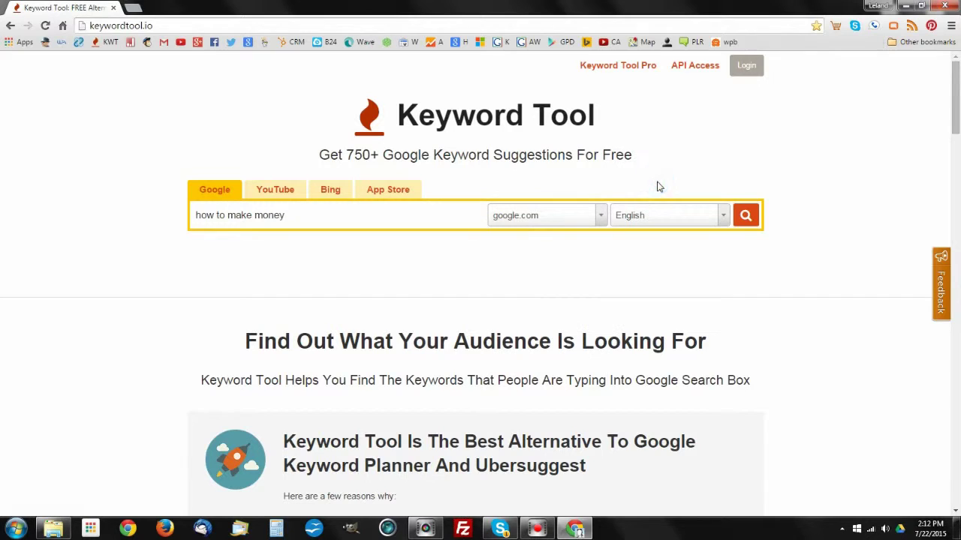
{"action": "left_click", "coordinate": [745, 216]}
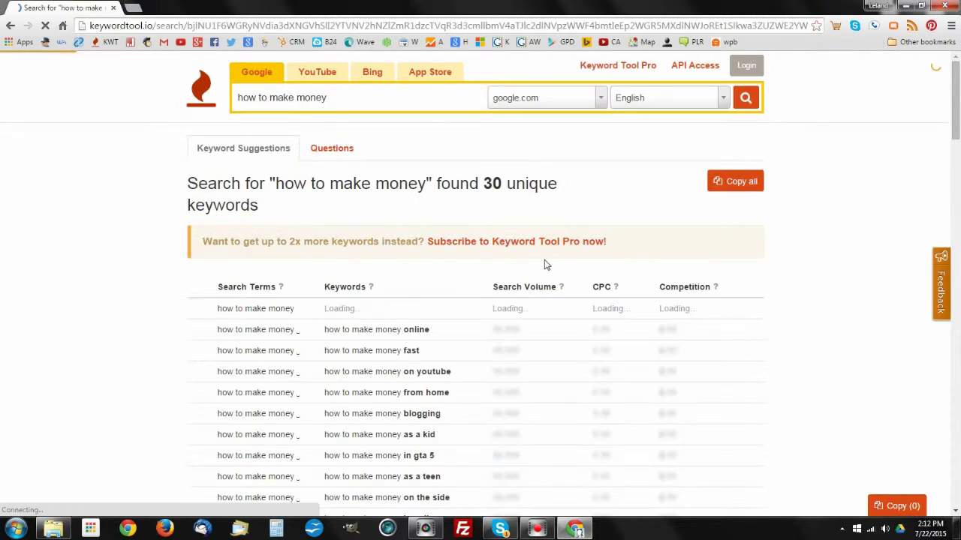
Examine the keyword suggestions for "how to make money", comparing the groups with a letter placed after and before the phrase.
{"action": "left_click_drag", "start_coordinate": [956, 98], "coordinate": [954, 129]}
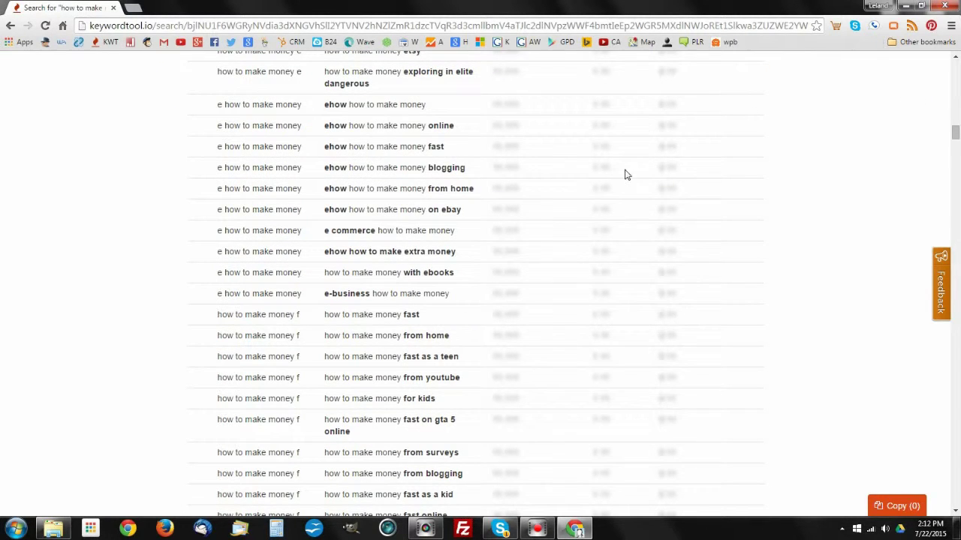
{"action": "left_click", "coordinate": [953, 127]}
{"action": "left_click_drag", "start_coordinate": [955, 124], "coordinate": [955, 67]}
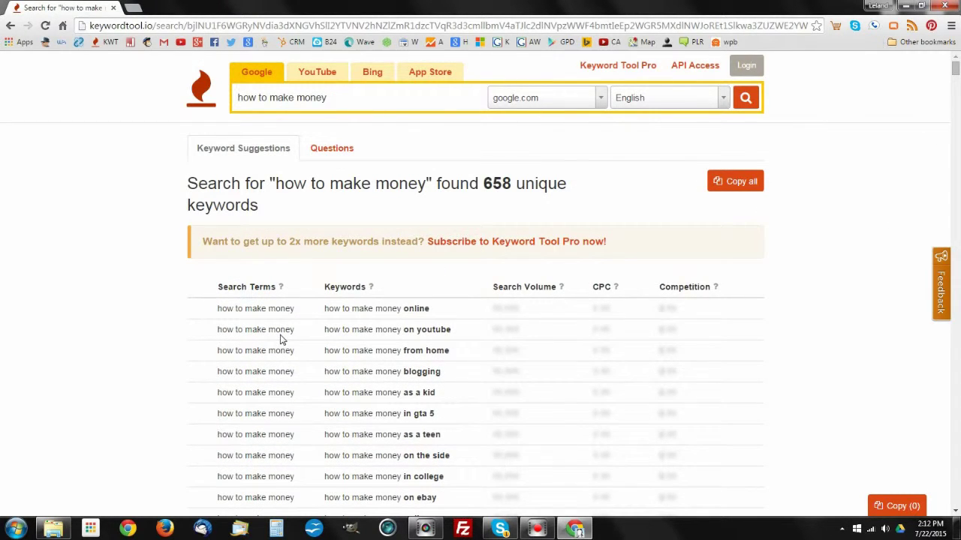
{"action": "scroll", "coordinate": [279, 336], "scroll_direction": "down", "scroll_amount": 2}
{"action": "scroll", "coordinate": [279, 335], "scroll_direction": "down", "scroll_amount": 2}
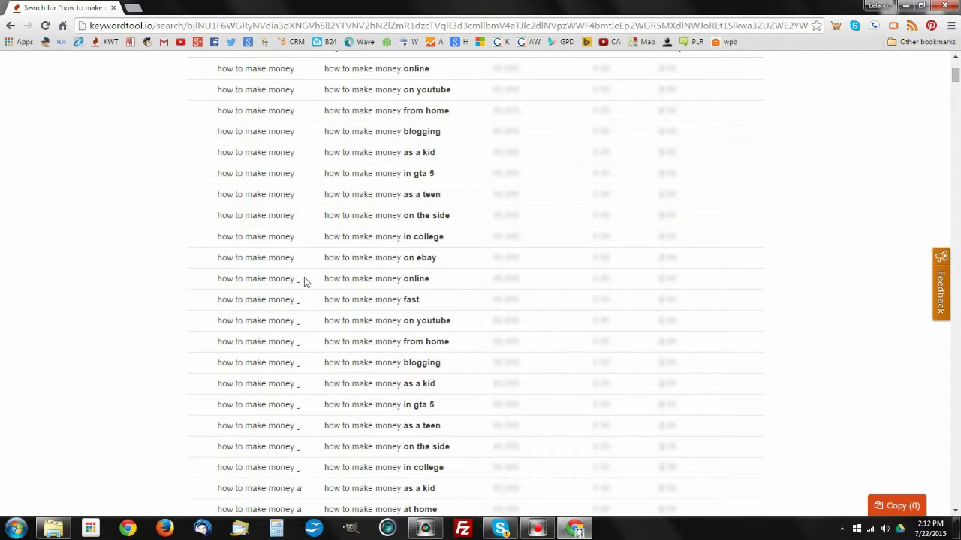
{"action": "scroll", "coordinate": [305, 299], "scroll_direction": "down", "scroll_amount": 3}
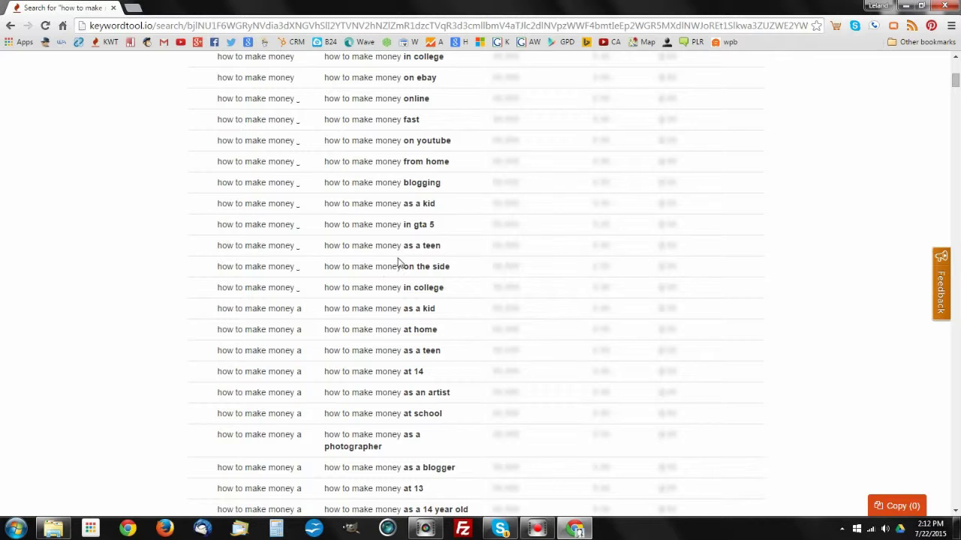
{"action": "scroll", "coordinate": [302, 300], "scroll_direction": "down", "scroll_amount": 6}
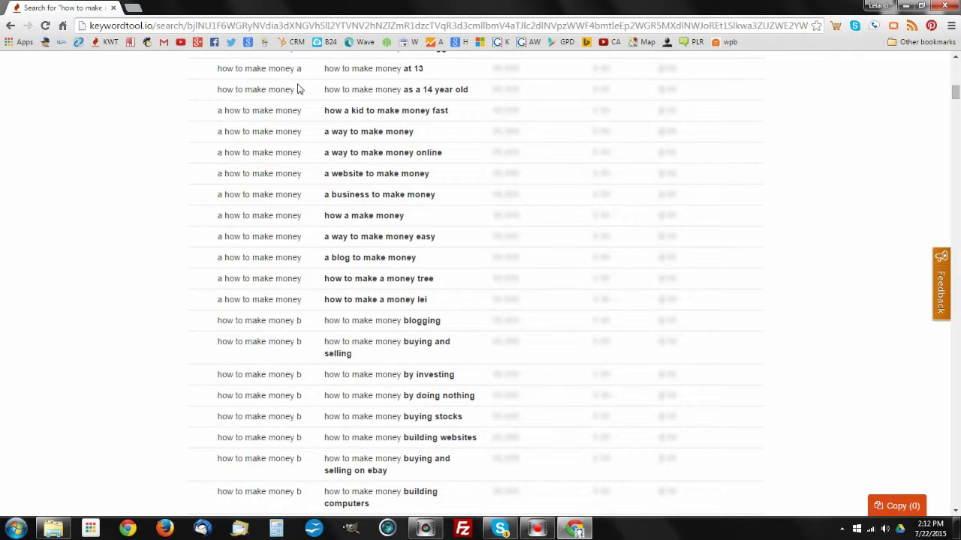
{"action": "scroll", "coordinate": [314, 242], "scroll_direction": "down", "scroll_amount": 3}
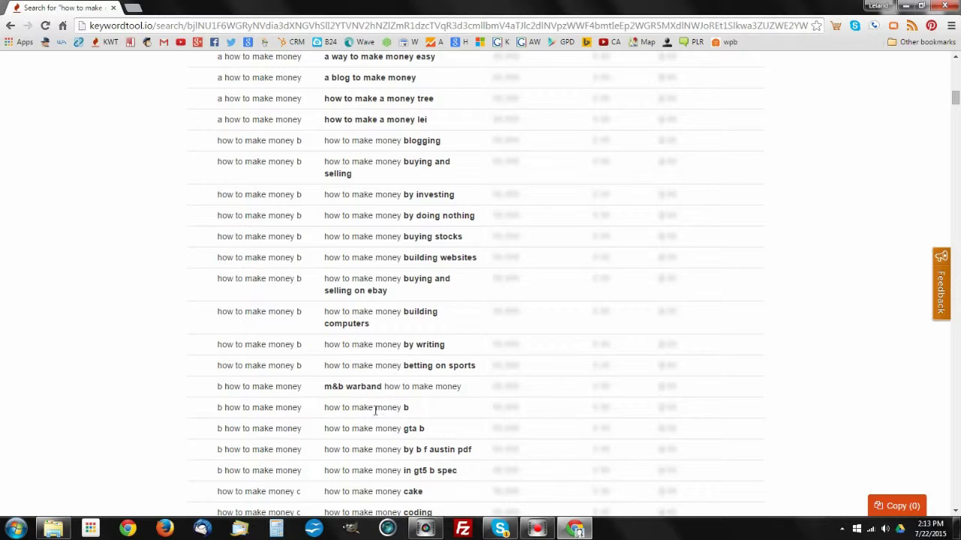
{"action": "scroll", "coordinate": [220, 397], "scroll_direction": "down", "scroll_amount": 4}
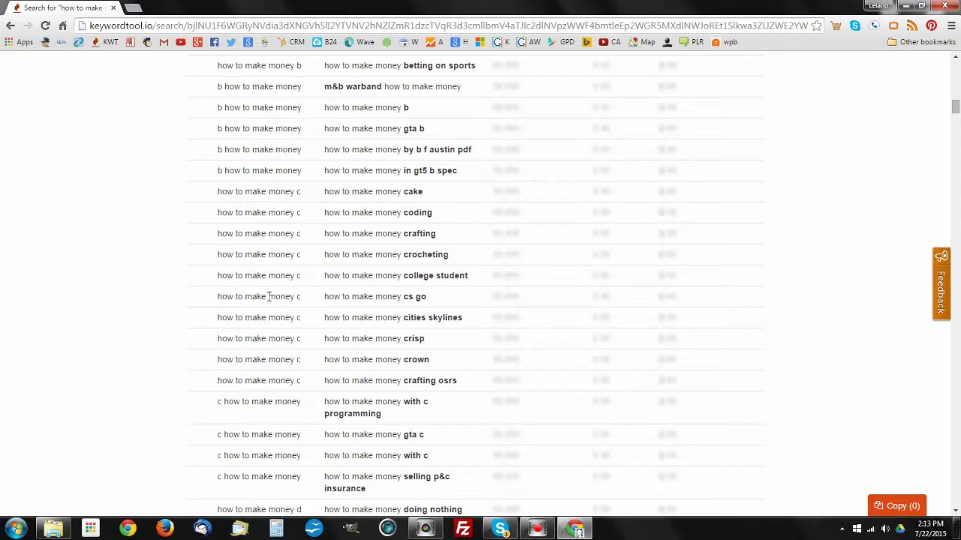
{"action": "scroll", "coordinate": [683, 288], "scroll_direction": "up", "scroll_amount": 6}
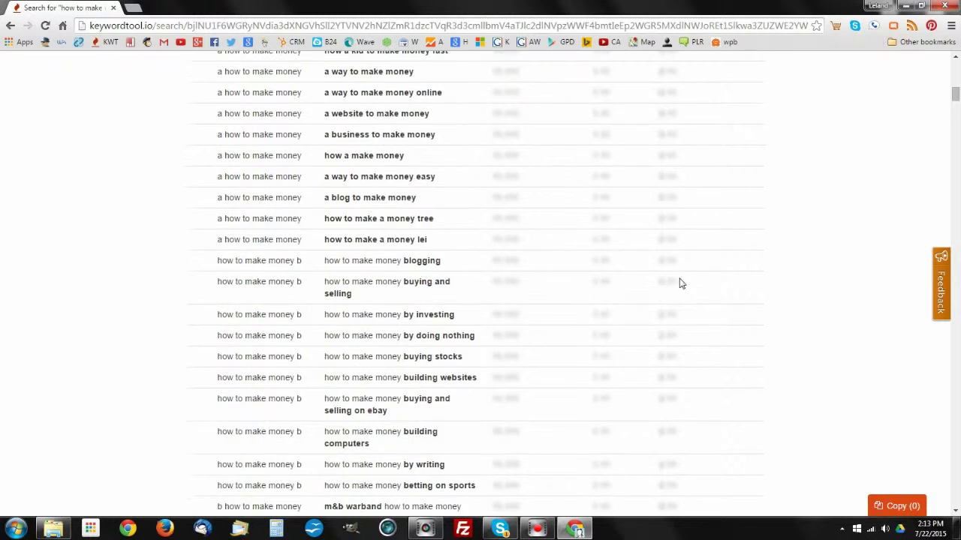
Open a new browser page alongside the keyword suggestions.
{"action": "key", "text": "ctrl+t"}
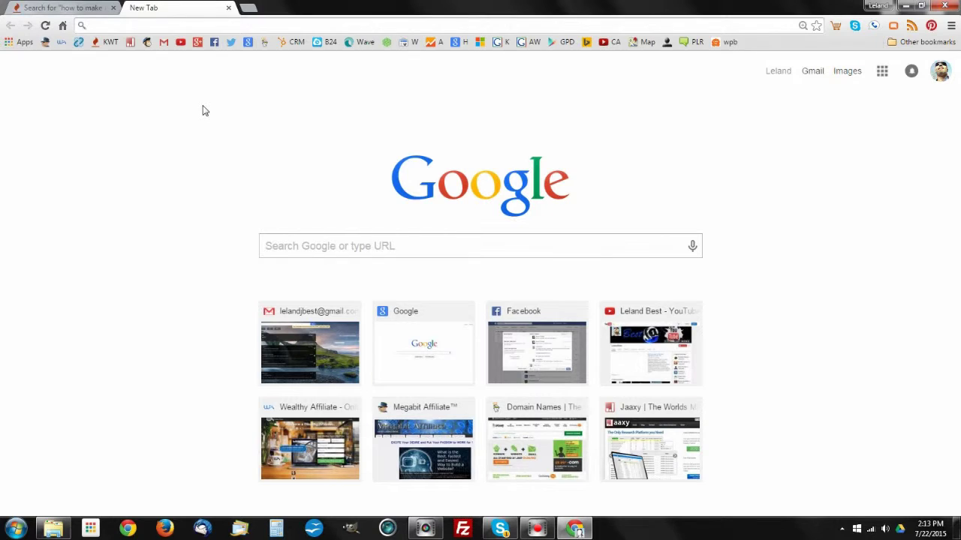